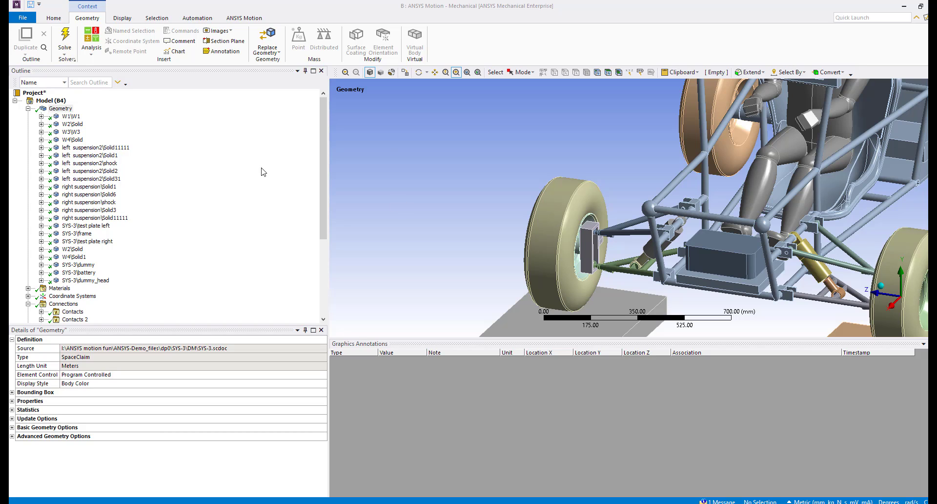
# - Change left suspension2\Solid31 from Rigid to Flexible stiffness behavior, then select the Mesh node
pyautogui.click(97, 178)
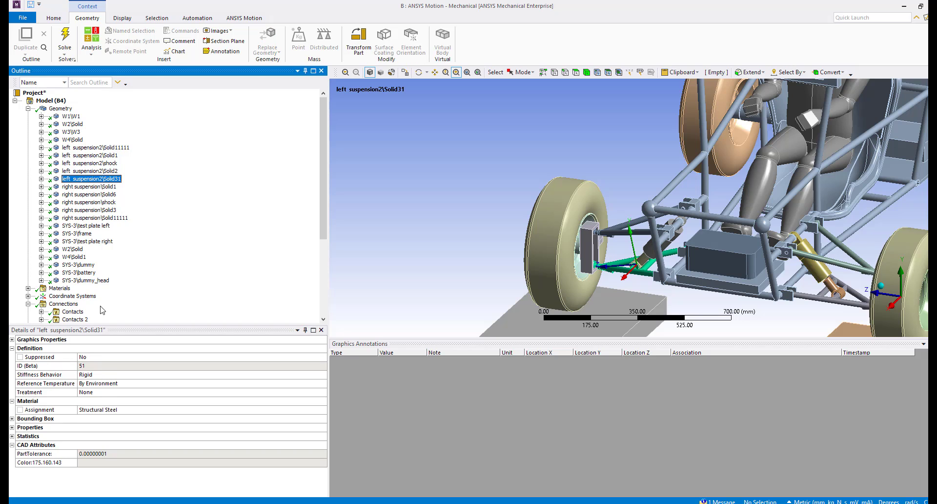
pyautogui.click(124, 374)
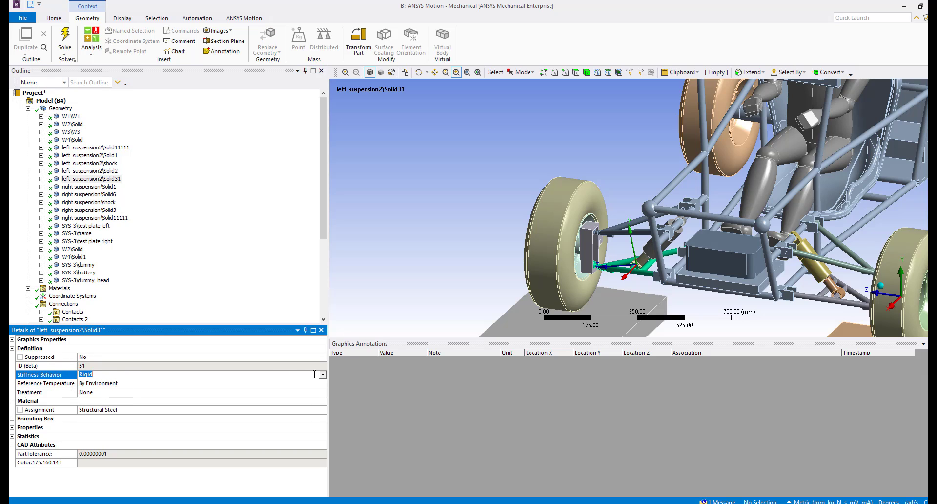
pyautogui.click(322, 374)
pyautogui.click(293, 388)
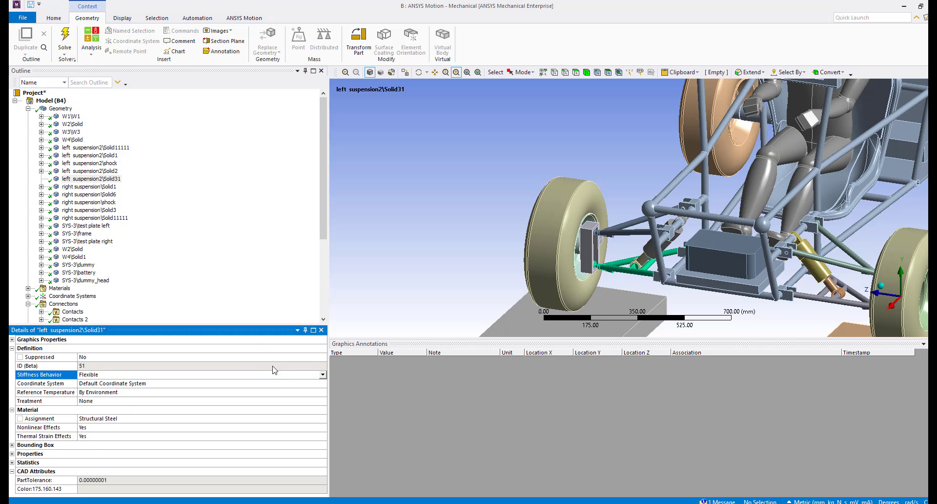
pyautogui.moveTo(324, 161); pyautogui.dragTo(324, 239)
pyautogui.click(53, 226)
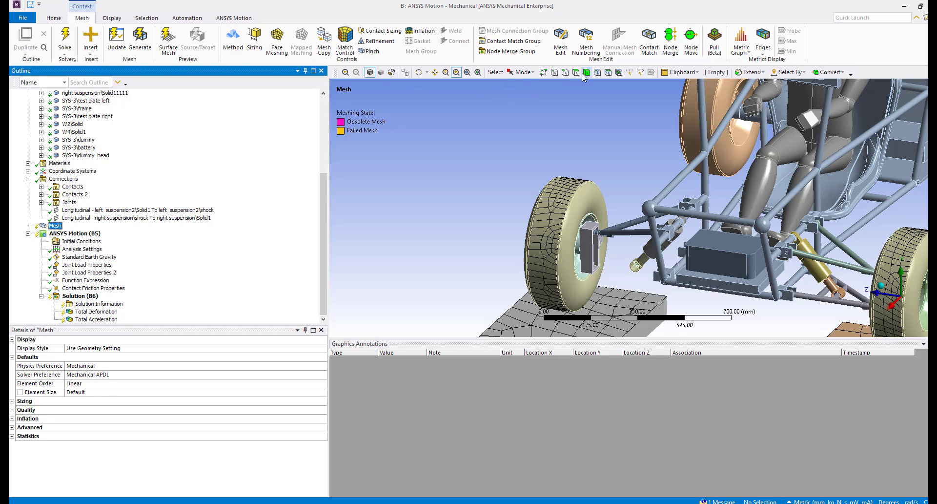
# - Generate the mesh and add a 2.0 mm Body Sizing scoped to the left suspension arm
pyautogui.rightClick(59, 229)
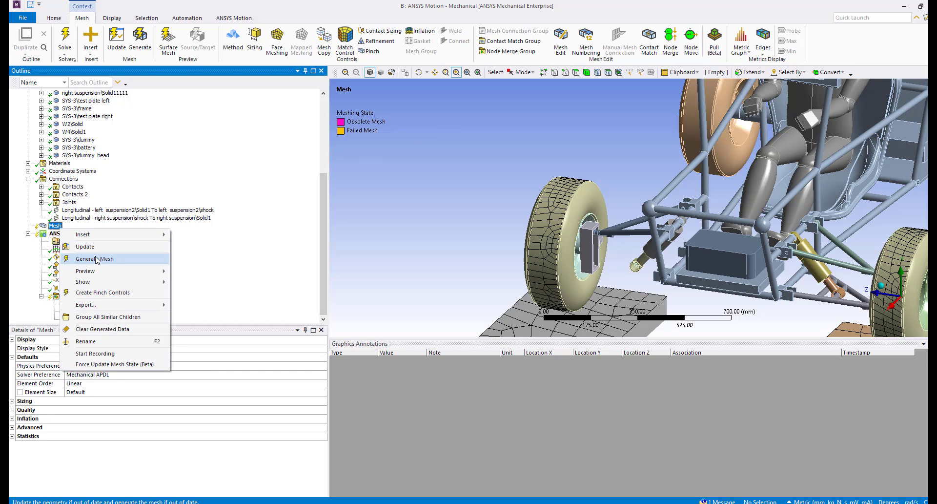
pyautogui.click(83, 253)
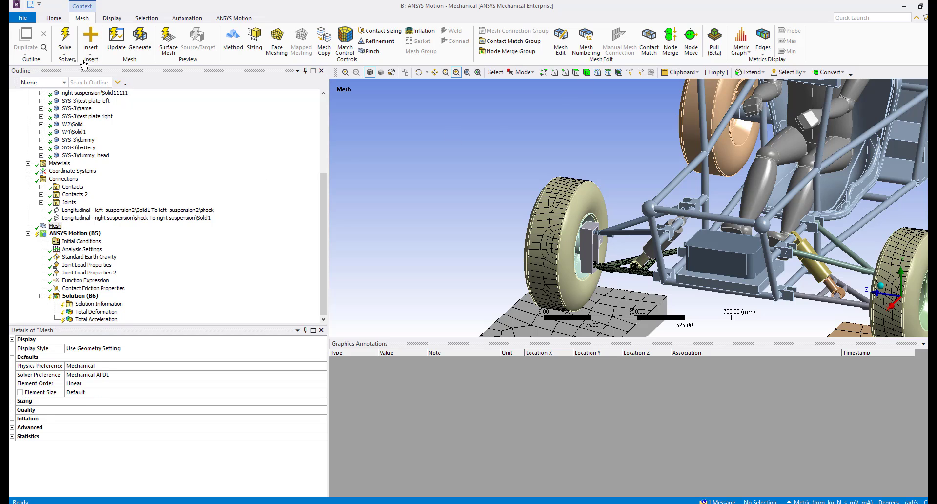
pyautogui.click(257, 46)
pyautogui.click(587, 73)
pyautogui.click(619, 267)
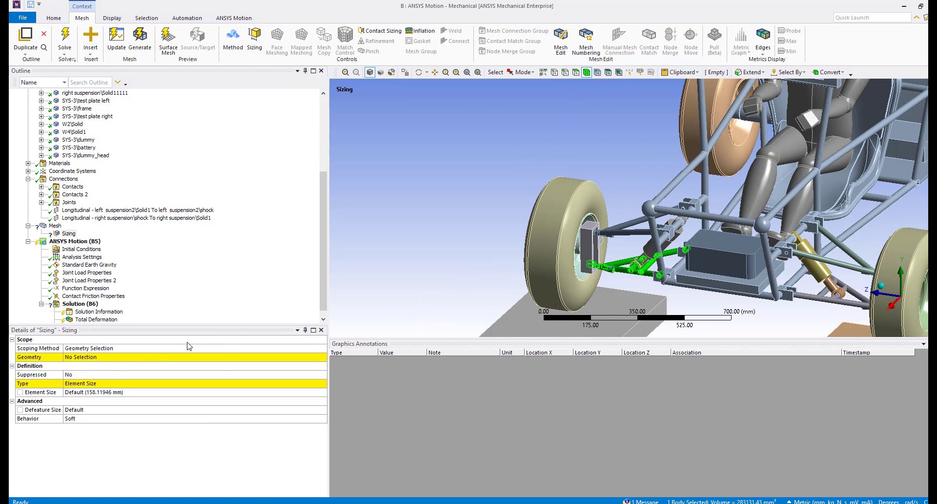
pyautogui.click(99, 358)
pyautogui.click(99, 358)
pyautogui.click(103, 382)
pyautogui.click(111, 392)
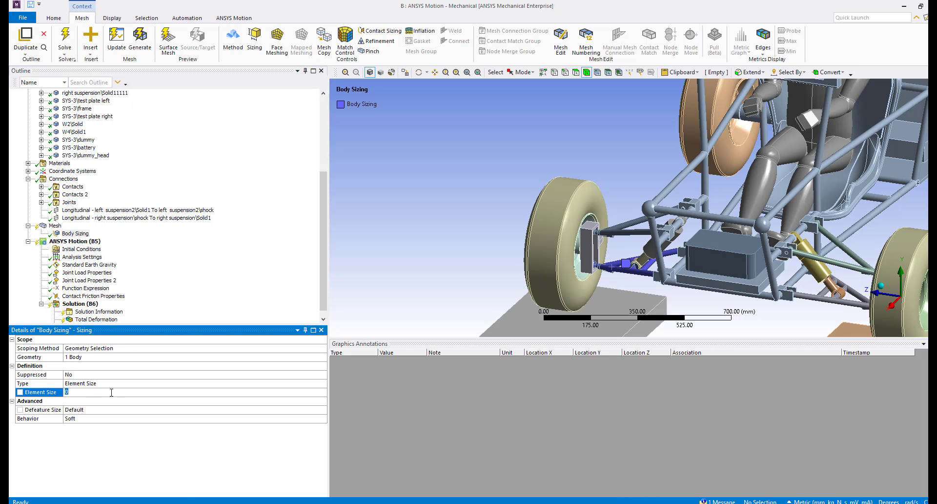
pyautogui.press('Return')
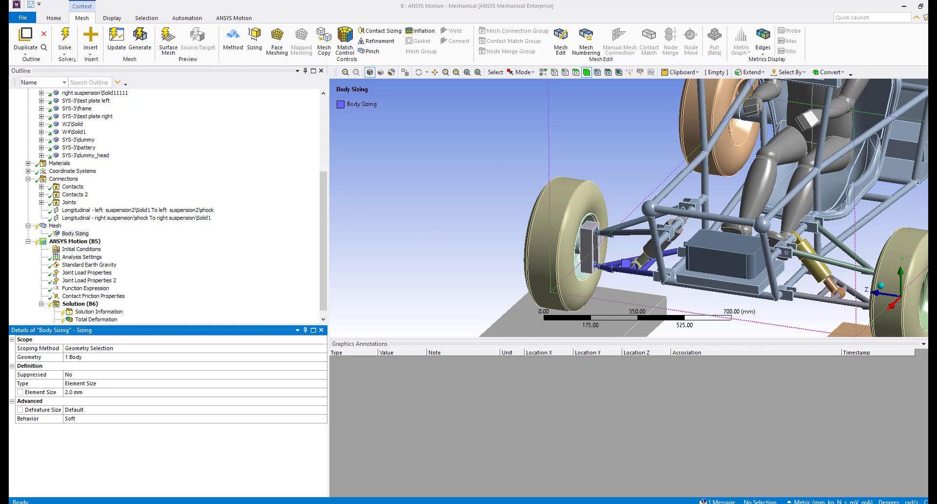
# - Box-zoom on the arm's fine mesh near the wheel hub to inspect it
pyautogui.click(55, 225)
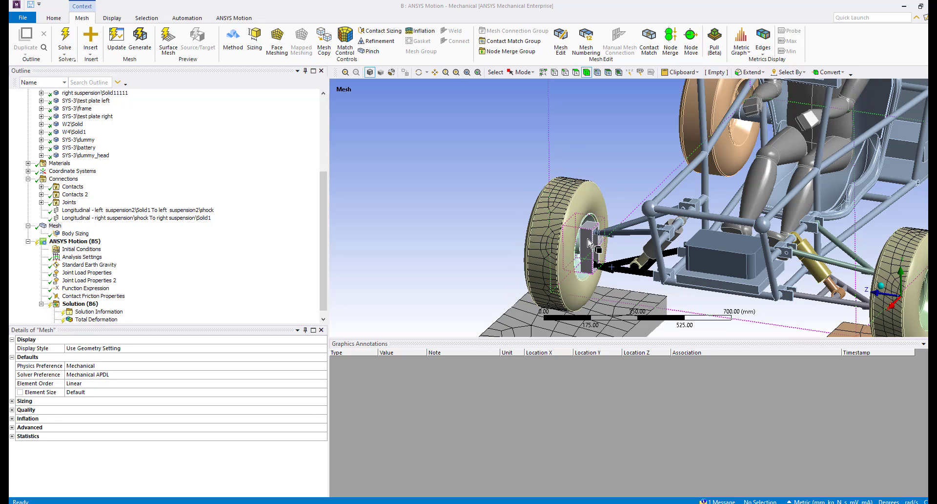
pyautogui.click(676, 288)
pyautogui.moveTo(604, 274); pyautogui.dragTo(481, 123, button='middle')
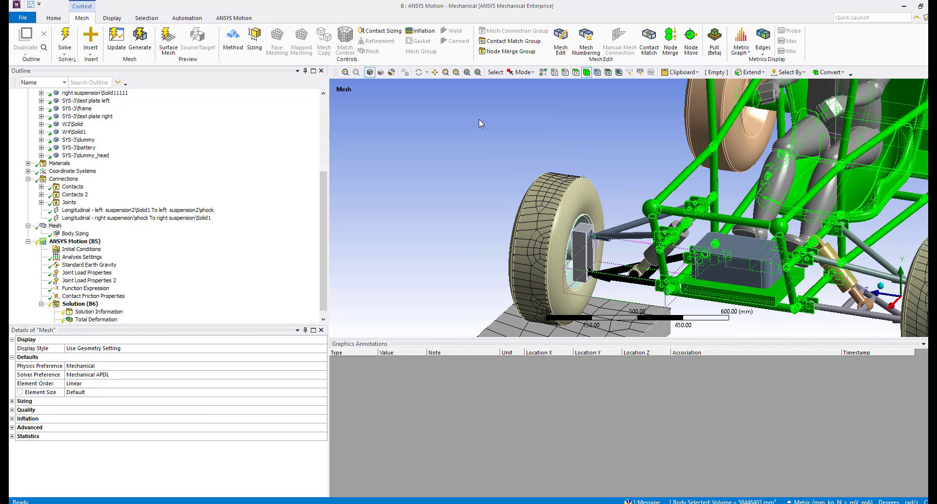
pyautogui.click(456, 71)
pyautogui.moveTo(618, 297); pyautogui.dragTo(573, 237)
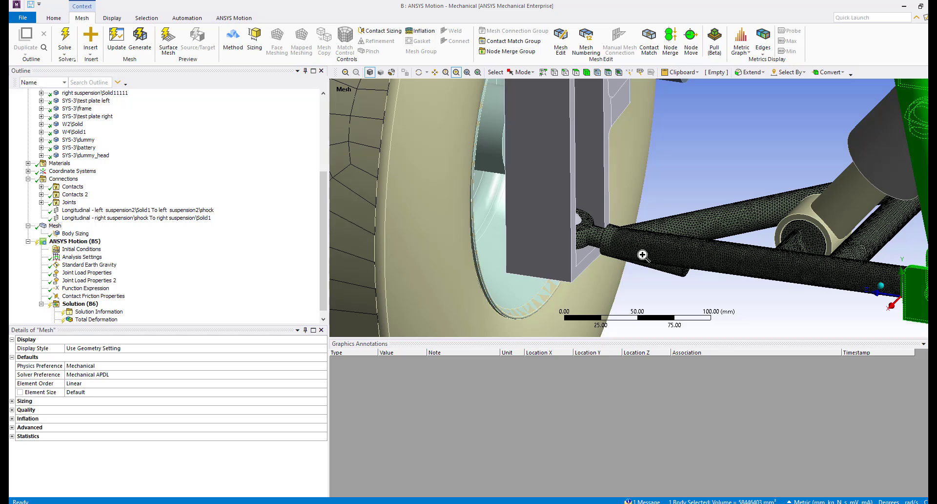
pyautogui.scroll(-5, 675, 249)
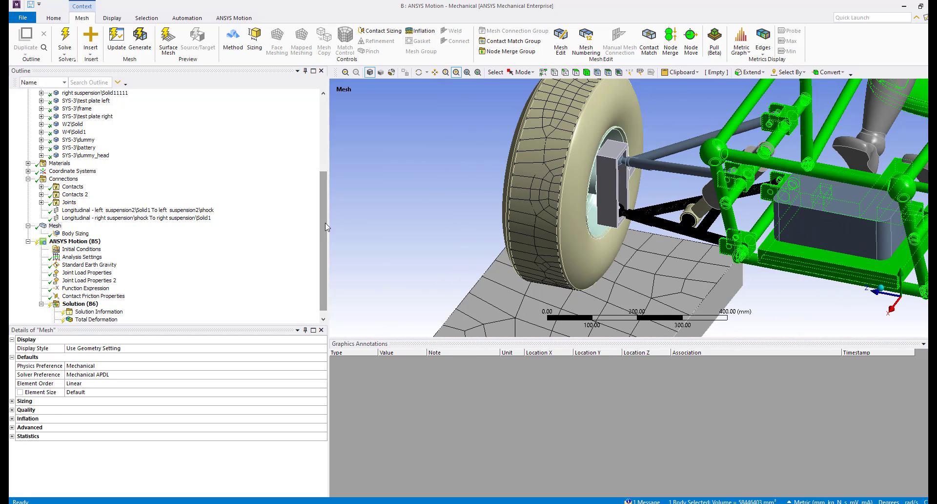
pyautogui.moveTo(325, 223); pyautogui.dragTo(325, 229)
# - Solve the ANSYS Motion (B5) analysis and show its details
pyautogui.rightClick(84, 297)
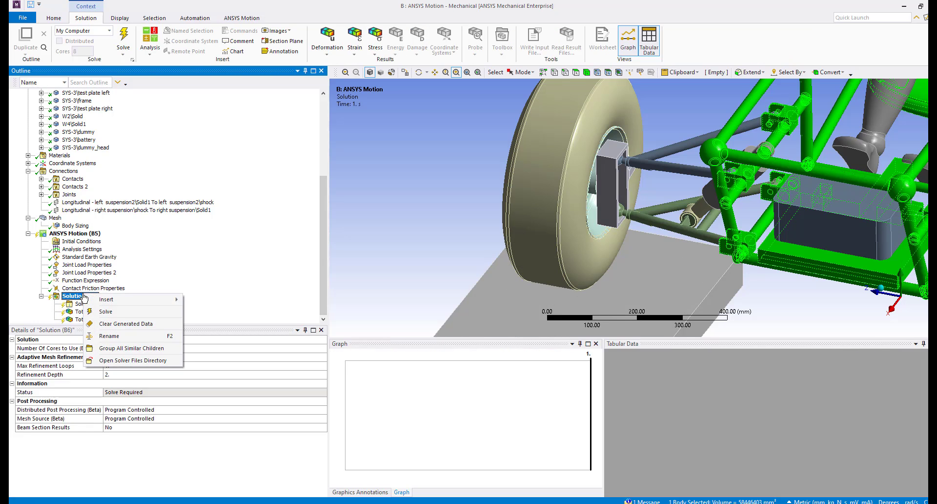
pyautogui.click(115, 311)
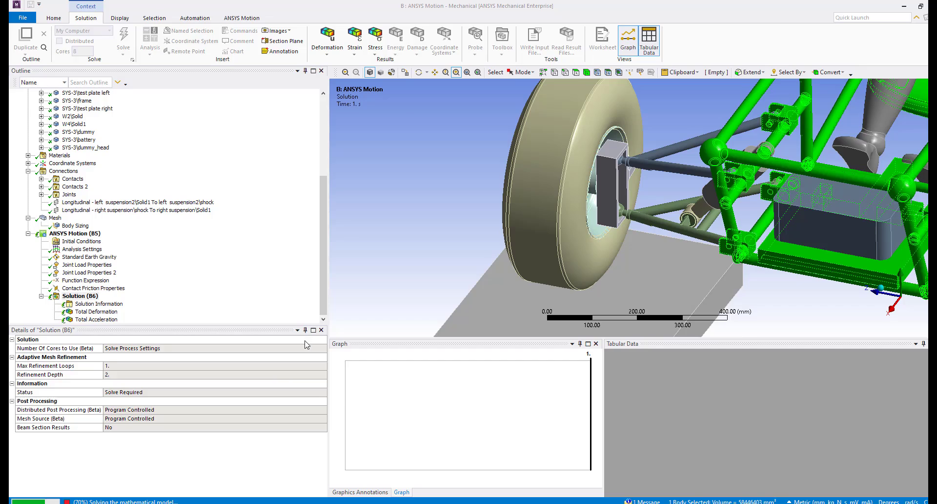
pyautogui.click(231, 231)
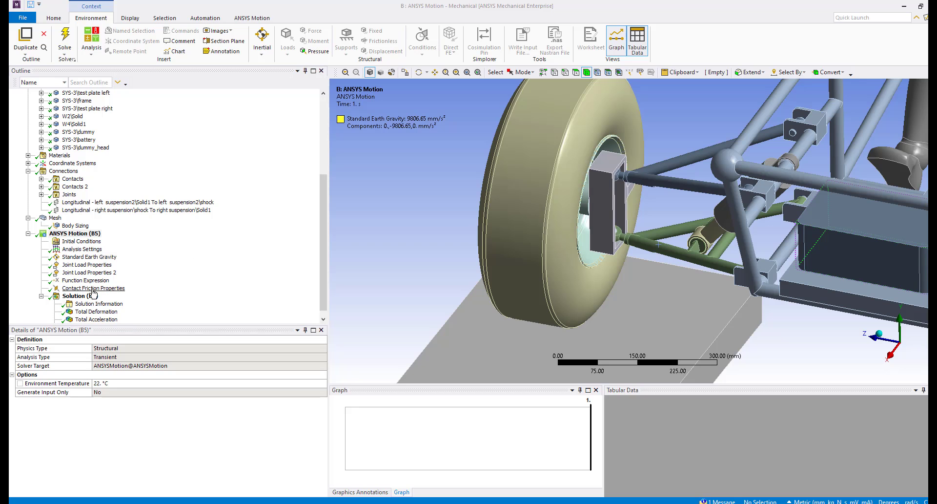
pyautogui.moveTo(323, 291); pyautogui.dragTo(323, 298)
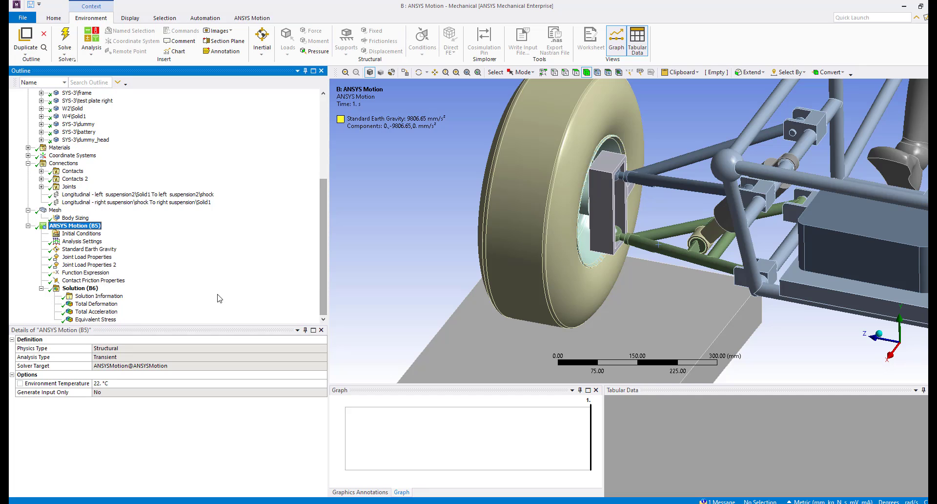
# - Play and stop the Equivalent Stress animation over time, peaking near 105 MPa
pyautogui.click(110, 321)
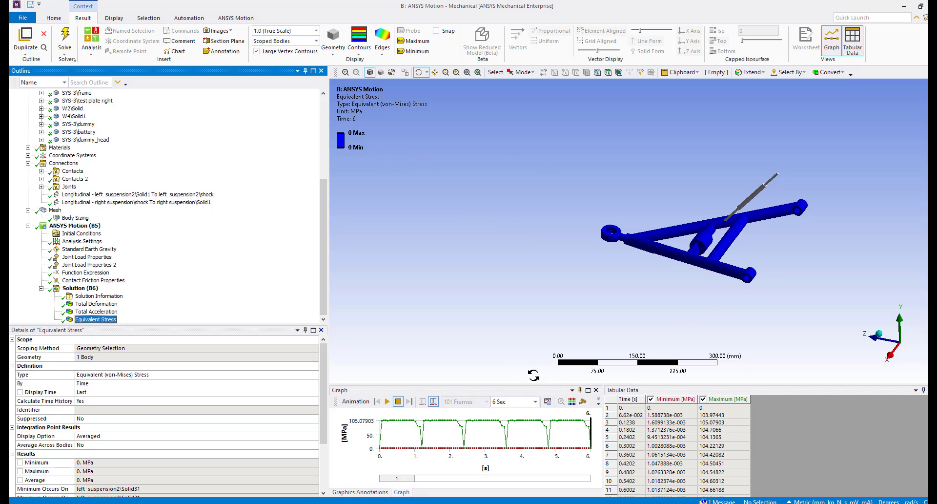
pyautogui.click(388, 401)
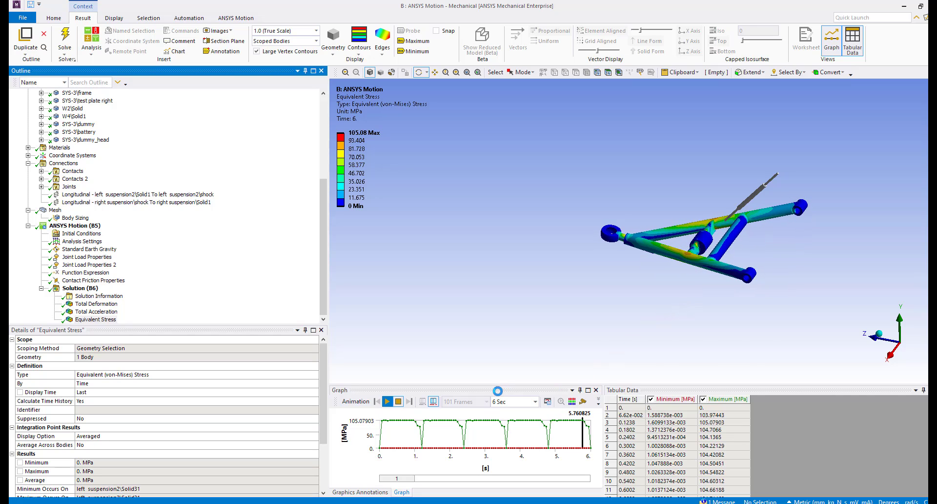
pyautogui.click(398, 401)
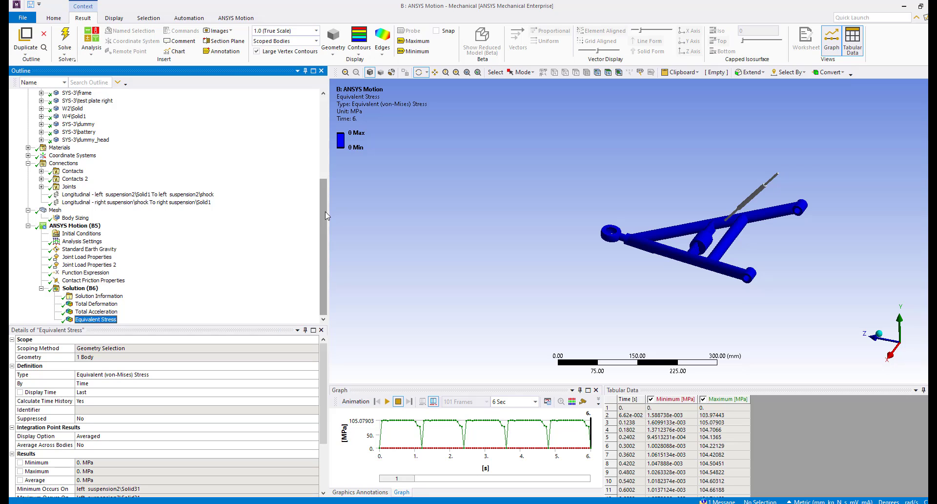
# - Parameterize the left longitudinal spring's stiffness, damping and free length, then show Total Deformation
pyautogui.click(82, 195)
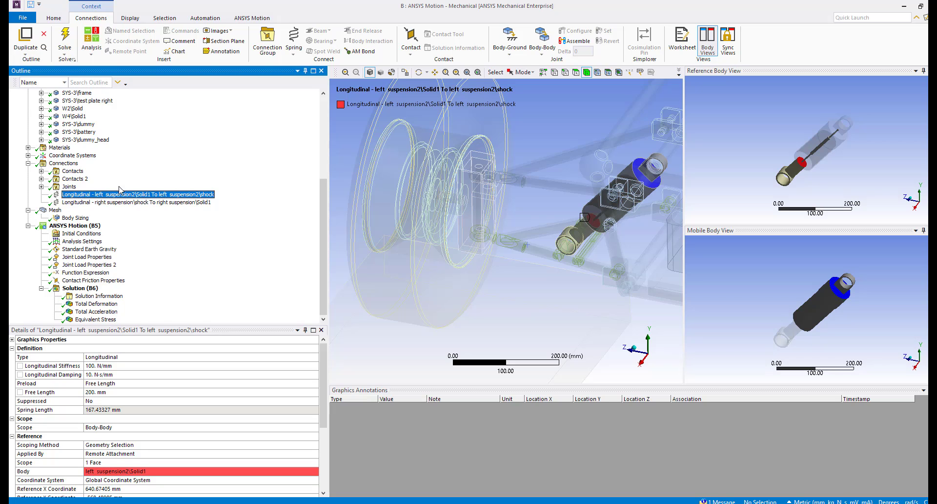
pyautogui.click(20, 365)
pyautogui.click(19, 375)
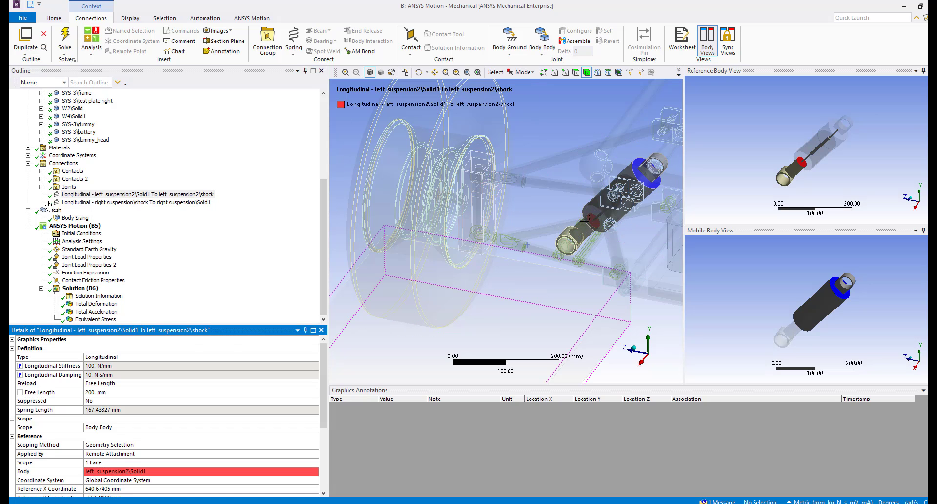
pyautogui.click(20, 391)
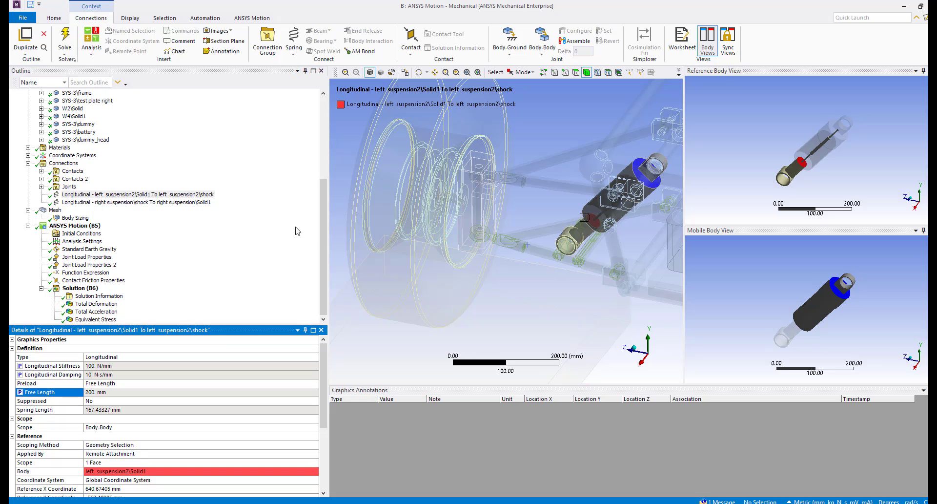
pyautogui.click(96, 303)
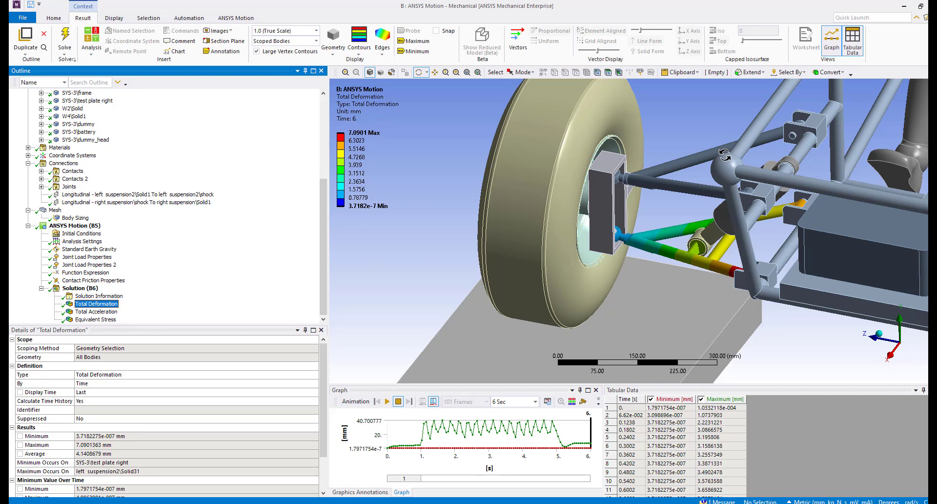
# - Make Total Deformation Average and Total Acceleration Maximum output parameters
pyautogui.click(20, 454)
pyautogui.click(88, 314)
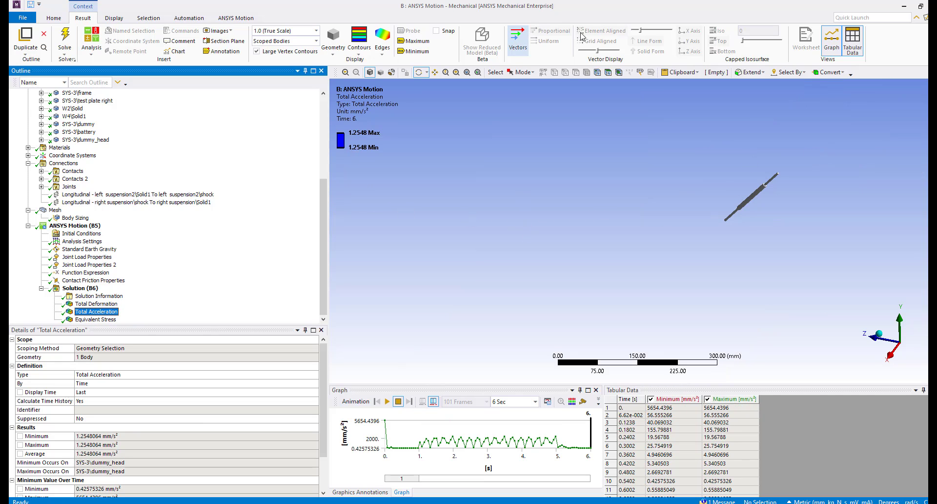
pyautogui.click(478, 72)
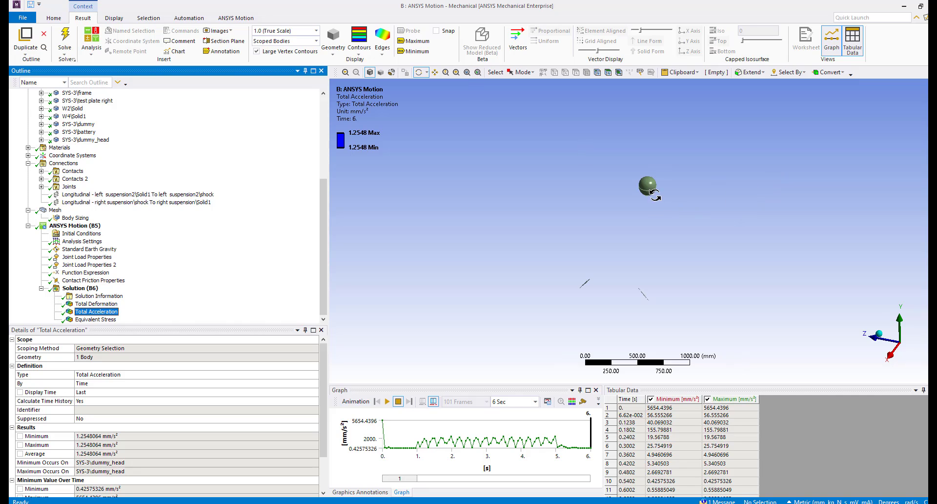
pyautogui.click(20, 444)
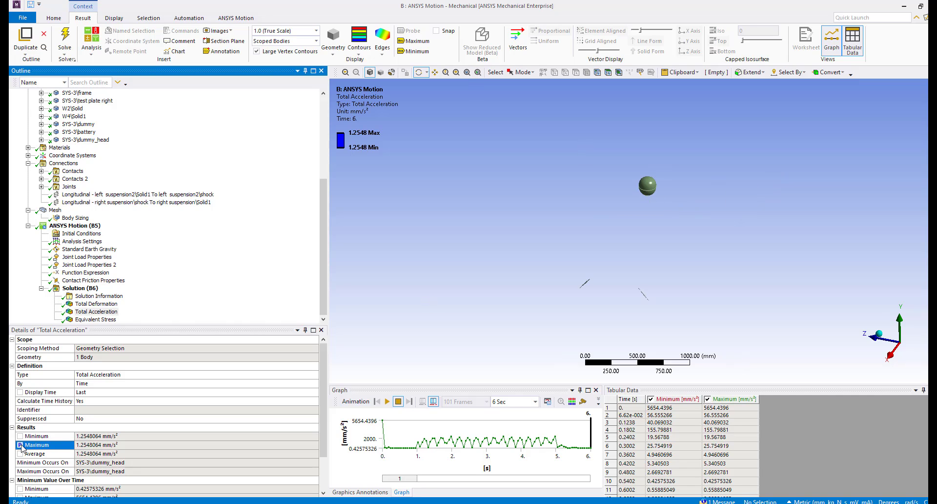
pyautogui.click(322, 306)
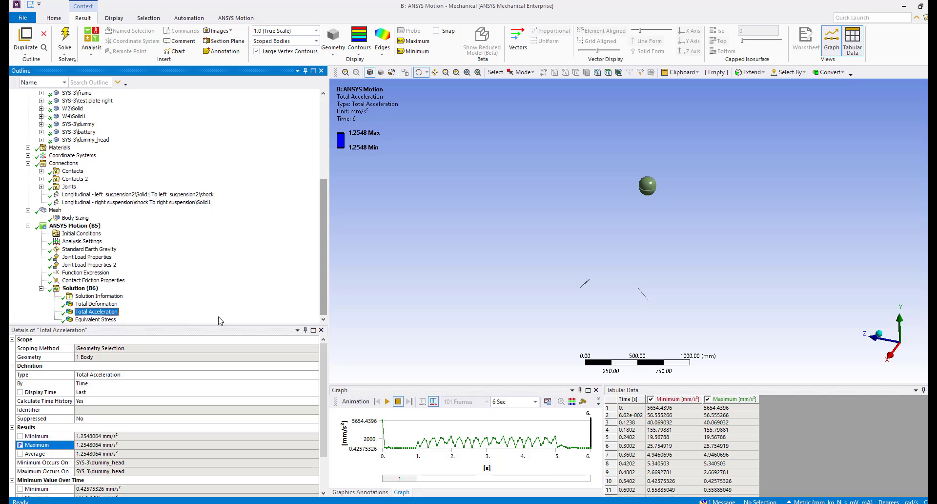
# - Set Equivalent Stress to Maximum Over Time, evaluate all results, and parameterize its 105.08 MPa maximum
pyautogui.click(96, 319)
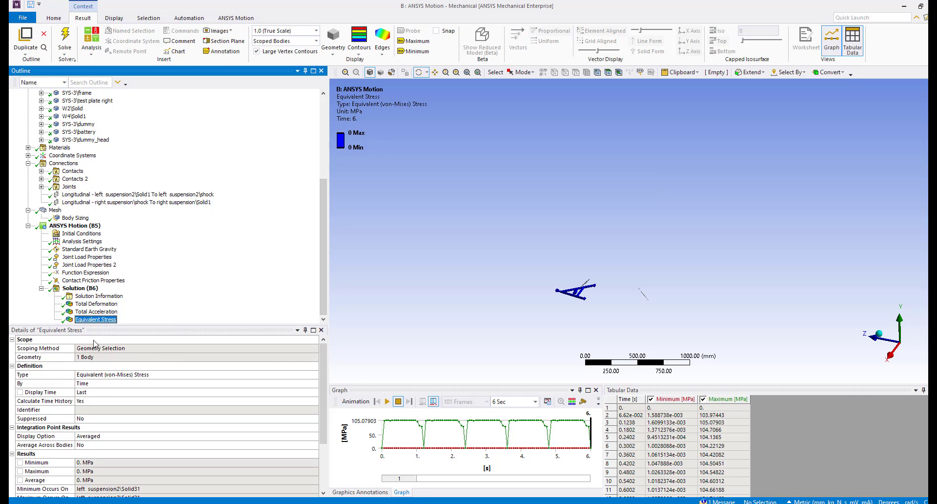
pyautogui.click(20, 471)
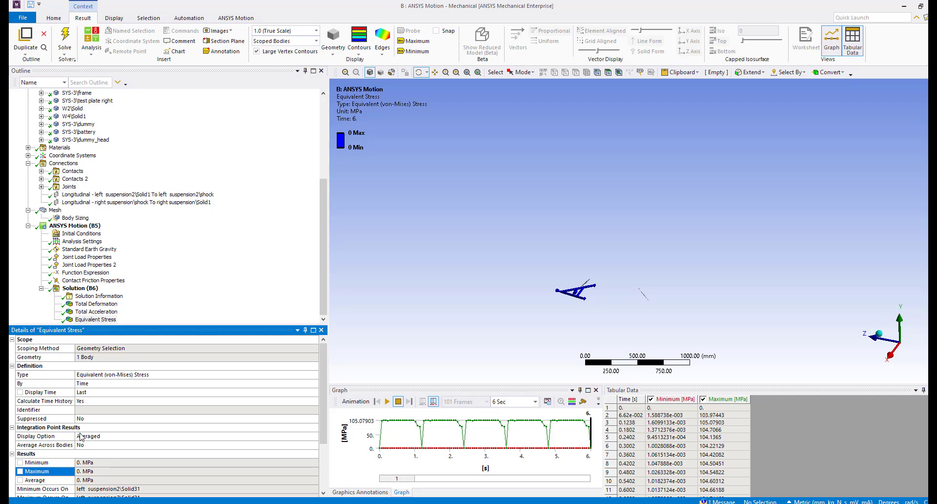
pyautogui.click(103, 384)
pyautogui.click(314, 383)
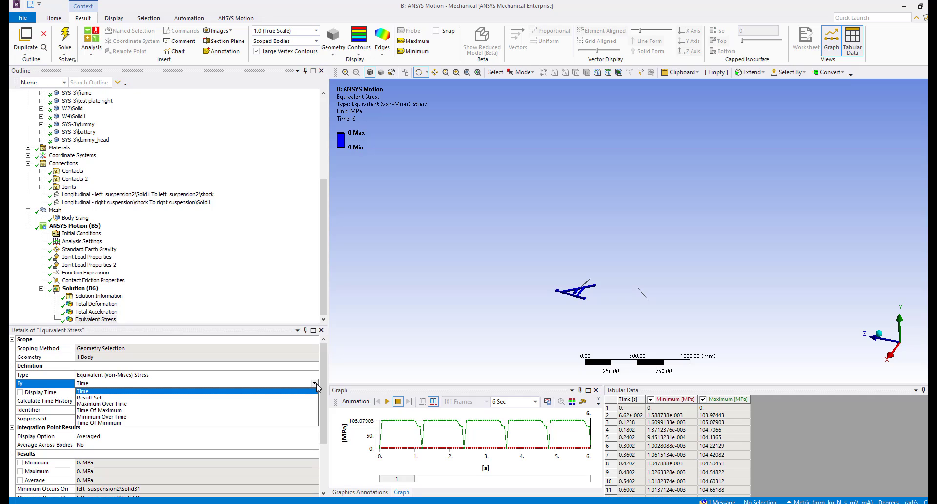
pyautogui.click(180, 404)
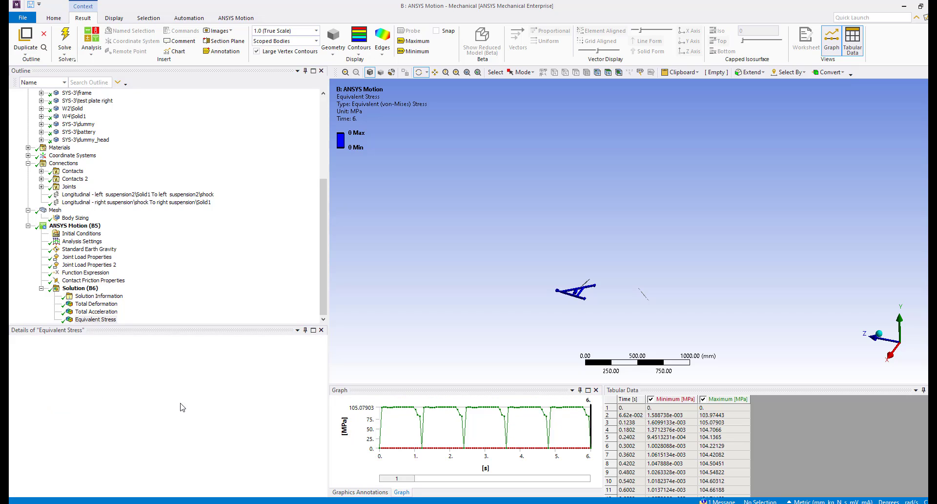
pyautogui.rightClick(90, 321)
pyautogui.click(124, 342)
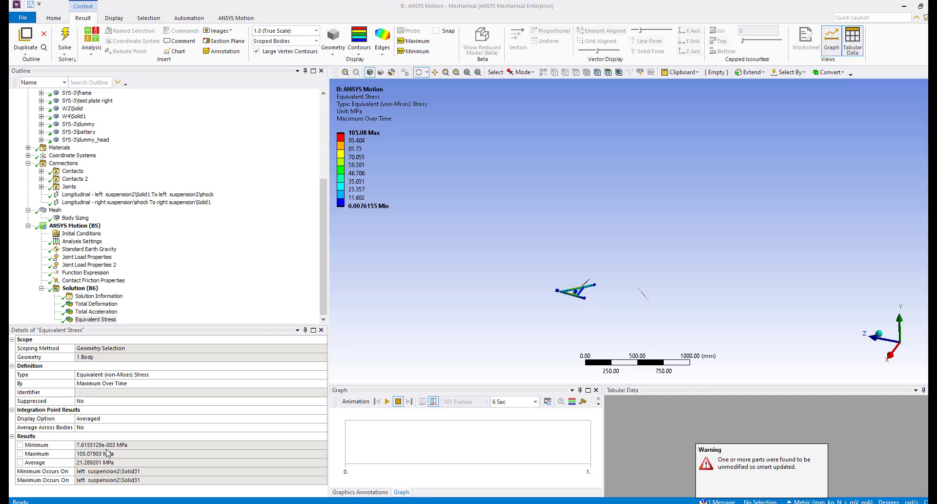
pyautogui.click(20, 454)
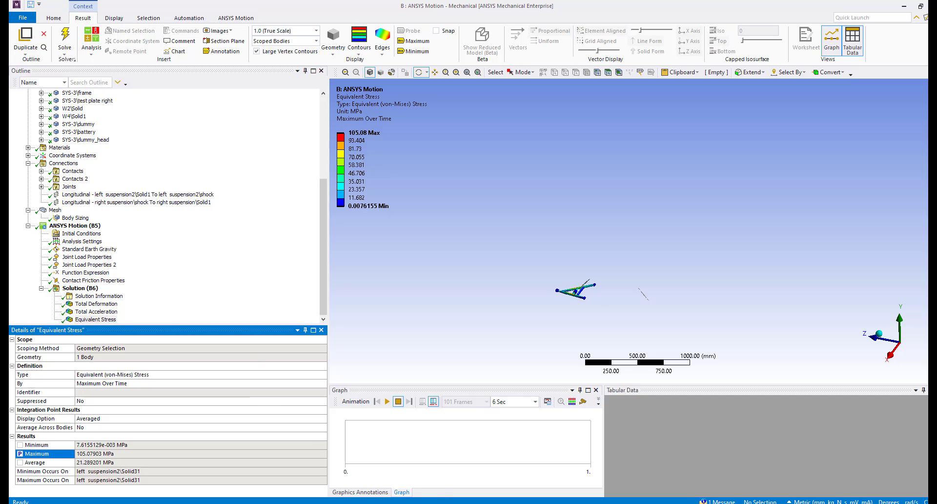
pyautogui.moveTo(380, 503)
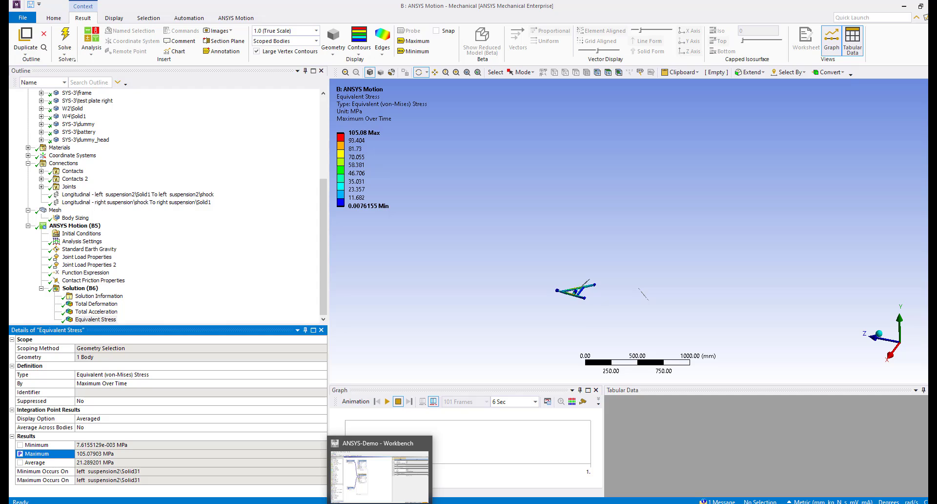
# - In Workbench's Parameter Set, enter stiffness 200 in a new row to create design point DP 1
pyautogui.click(385, 476)
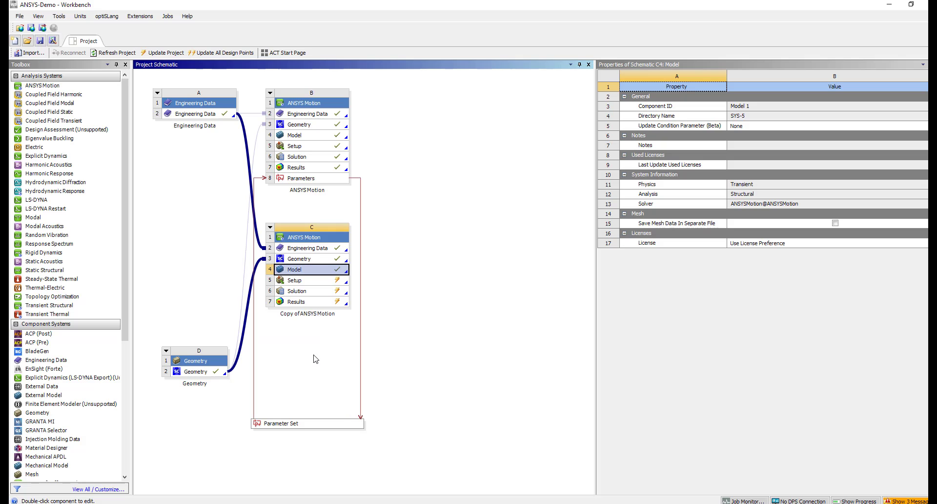
pyautogui.doubleClick(293, 424)
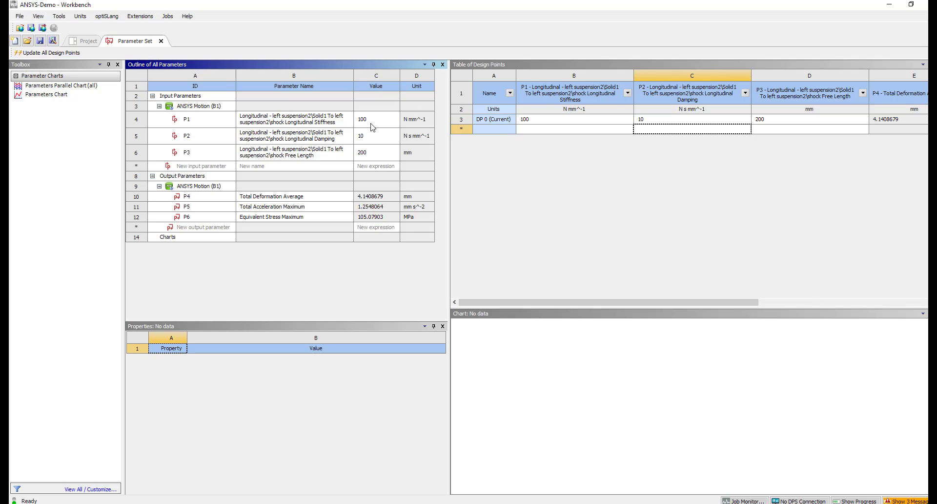
pyautogui.moveTo(640, 303); pyautogui.dragTo(610, 308)
pyautogui.click(606, 131)
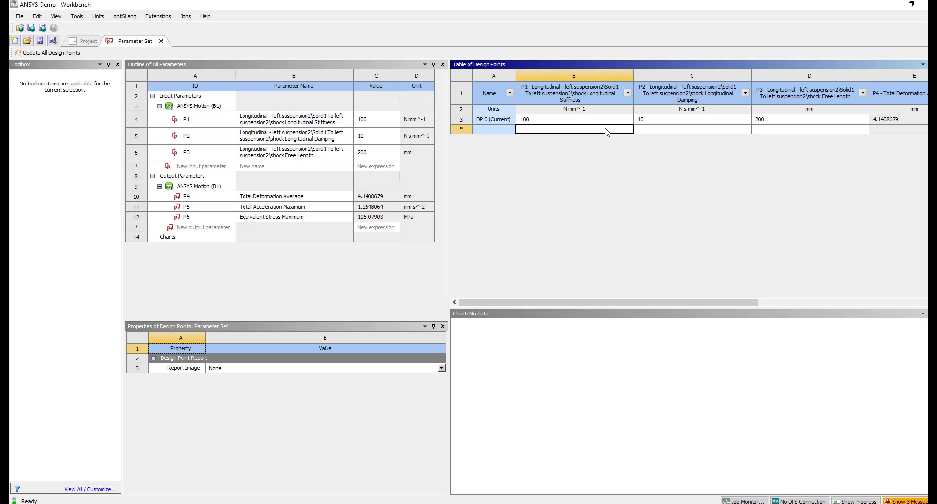
pyautogui.click(673, 129)
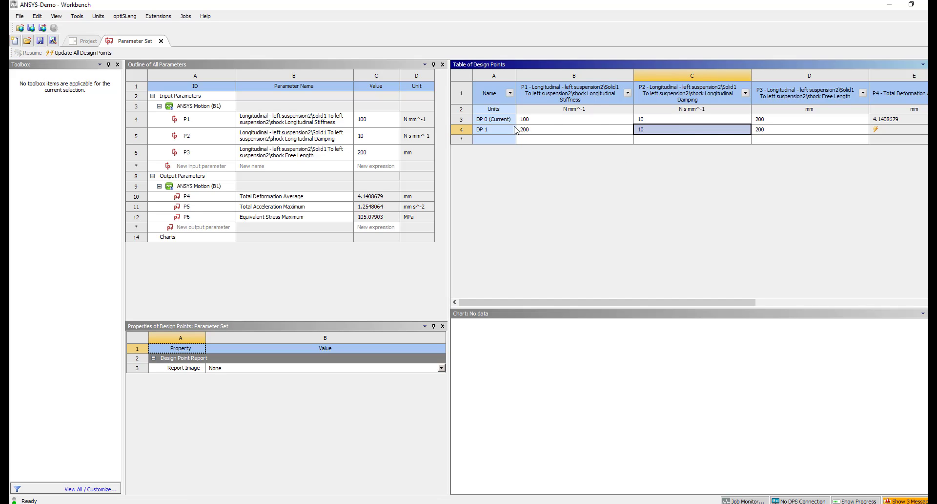